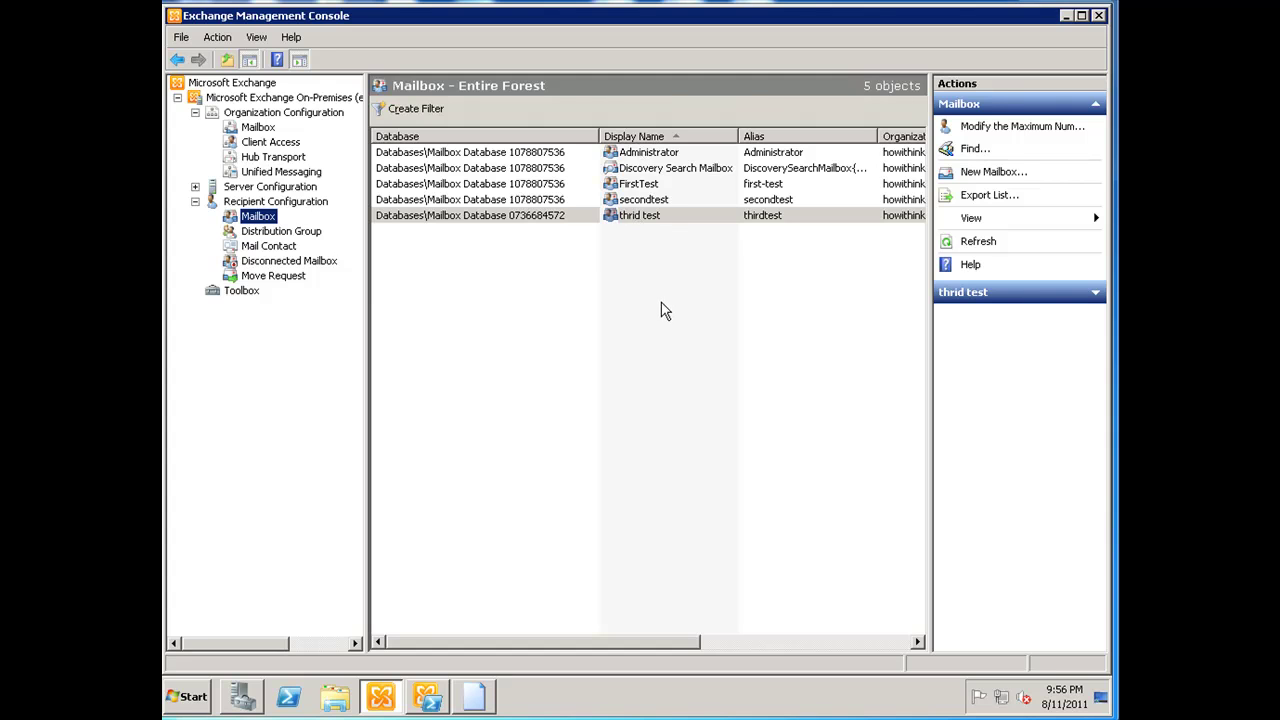
Step: Compare the test mailboxes' databases, then start a New Local Move Request for thrid test
left_click(566, 219)
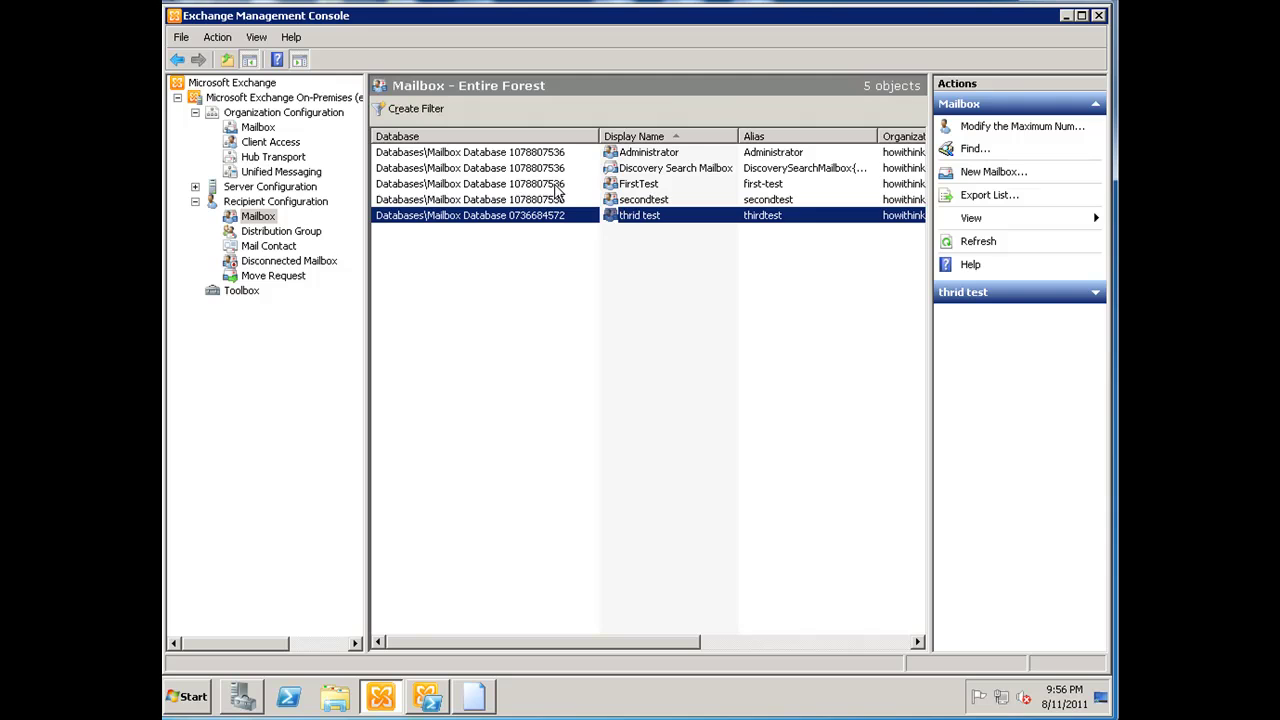
left_click(557, 188)
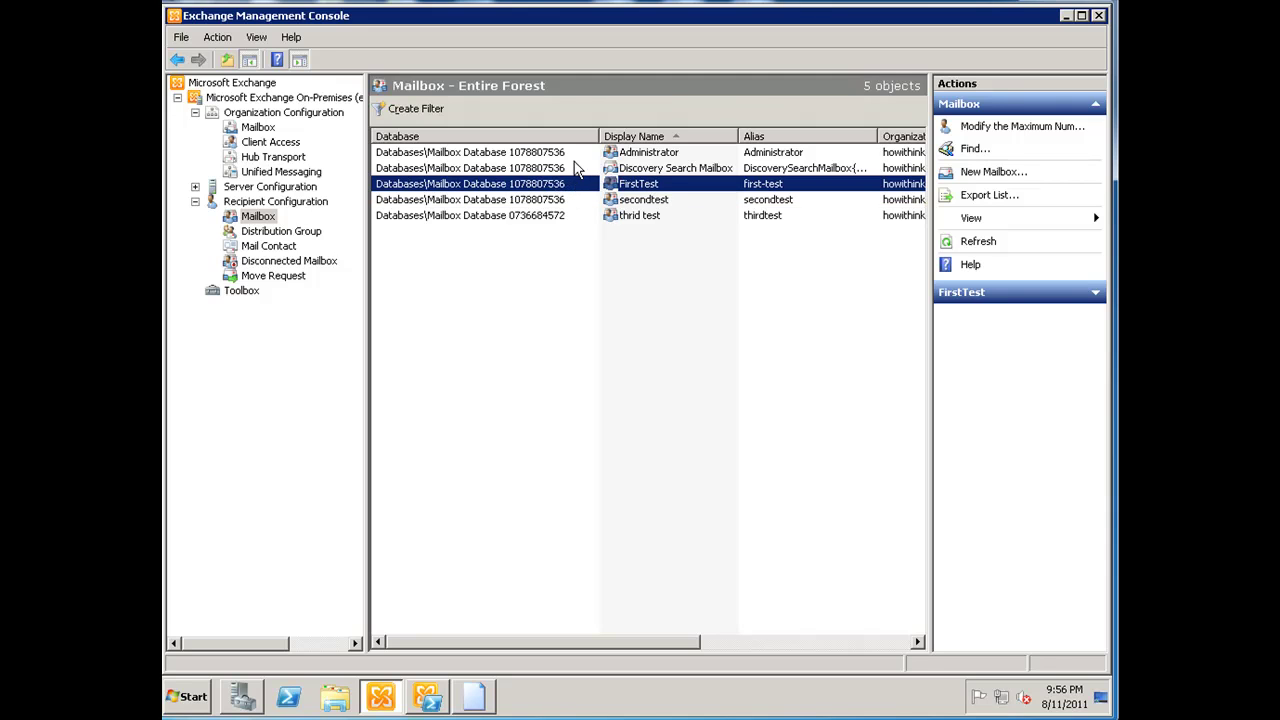
left_click(556, 218)
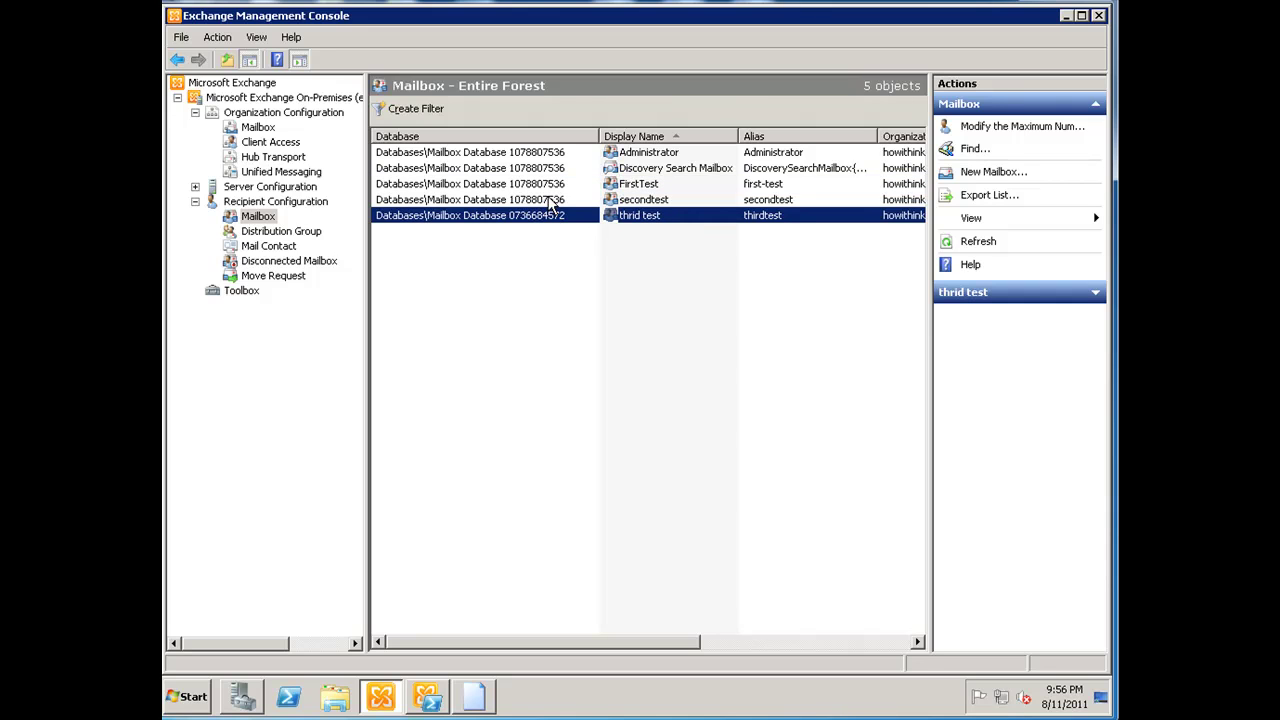
left_click(553, 201)
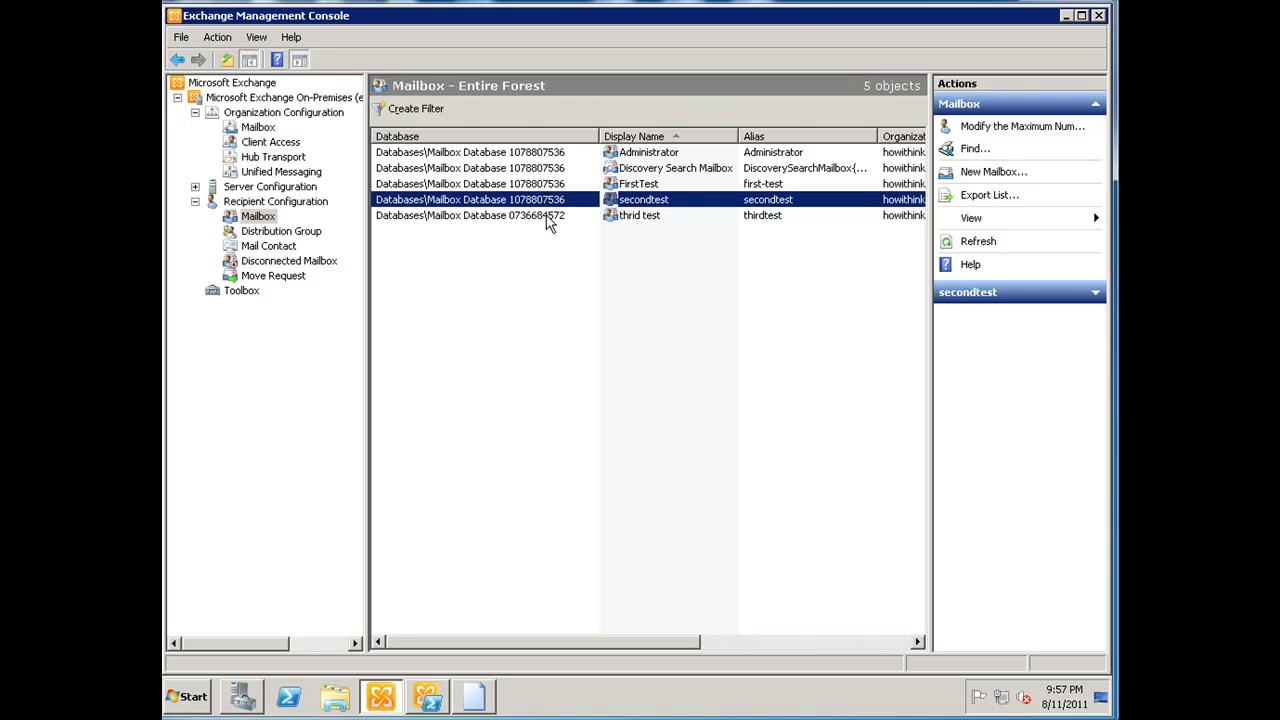
left_click(548, 220)
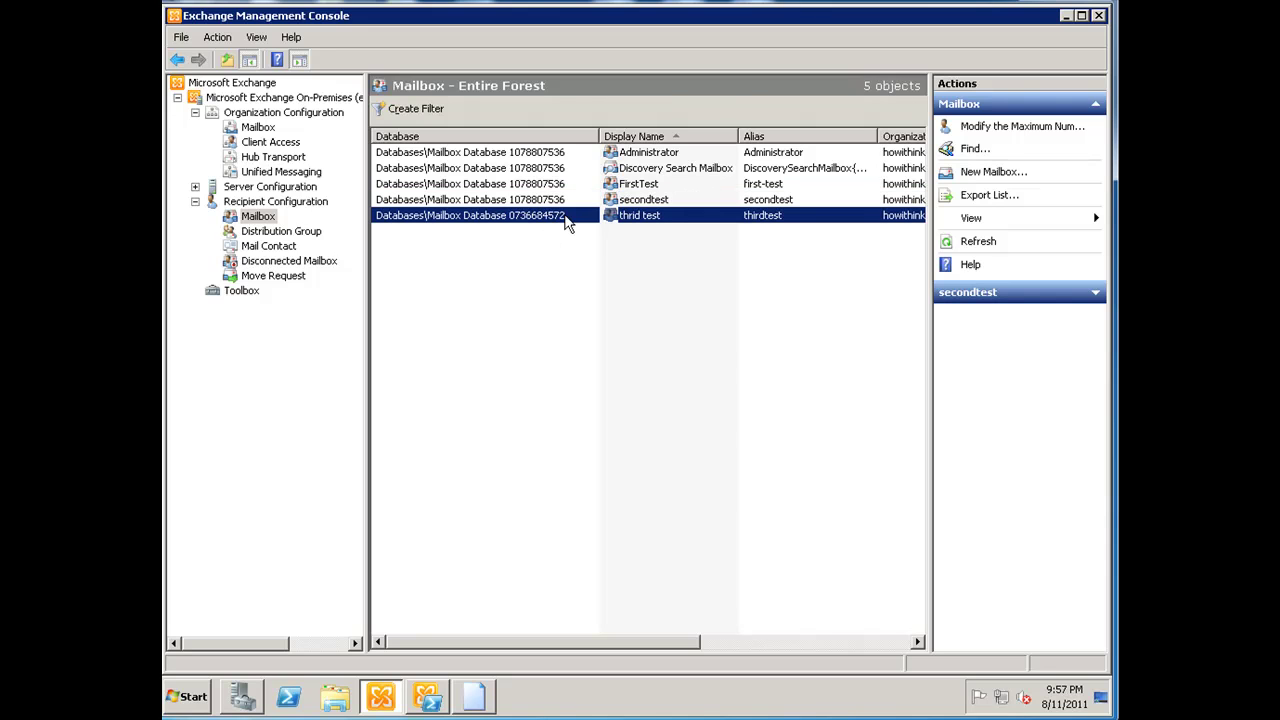
right_click(579, 221)
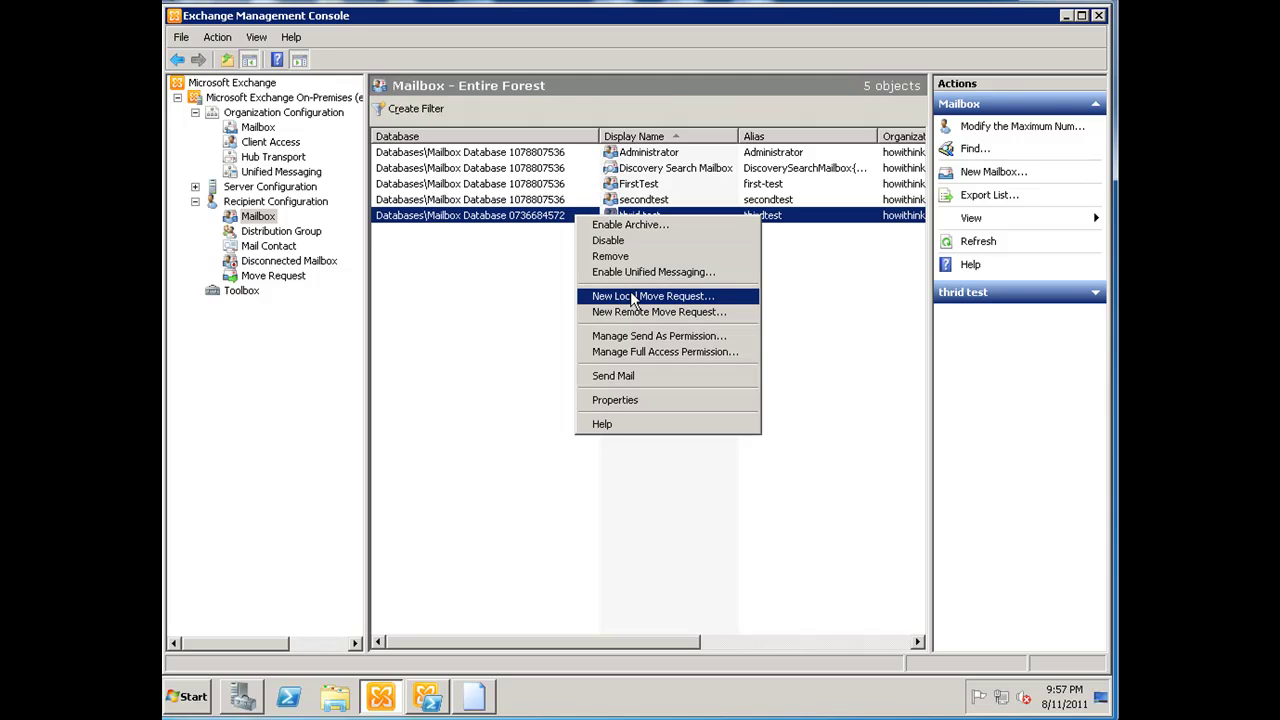
left_click(724, 303)
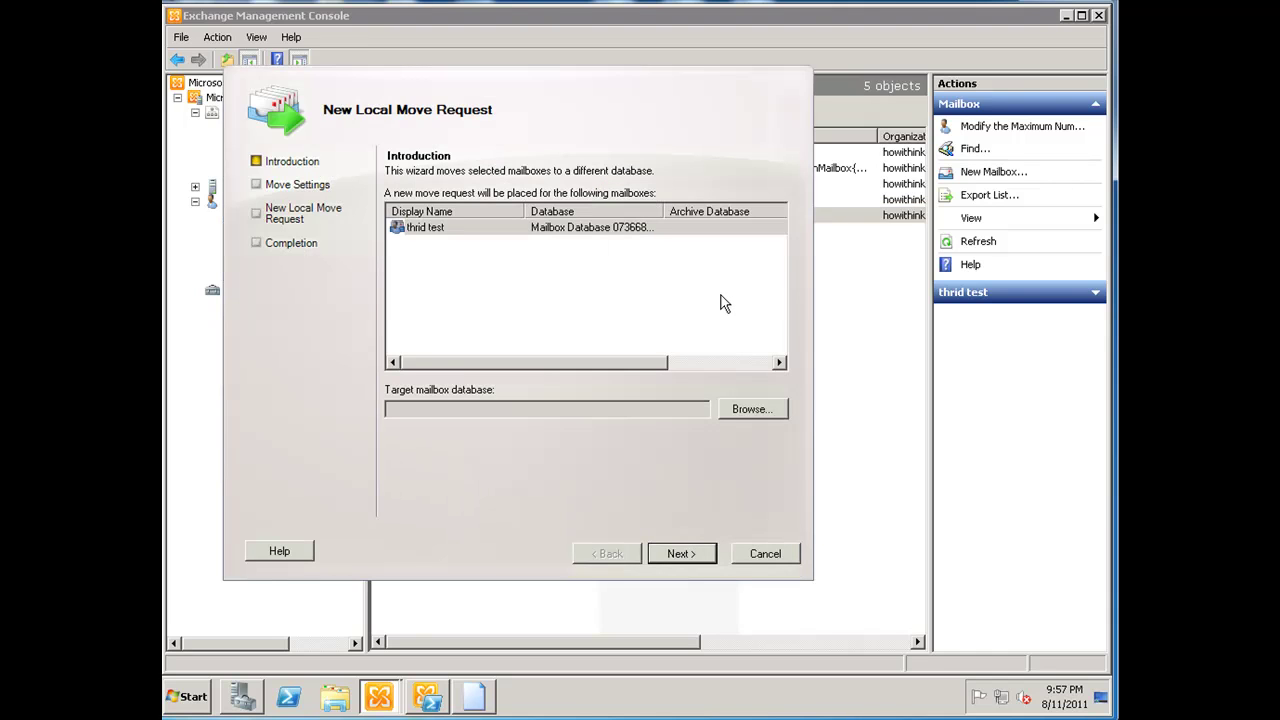
left_click(771, 413)
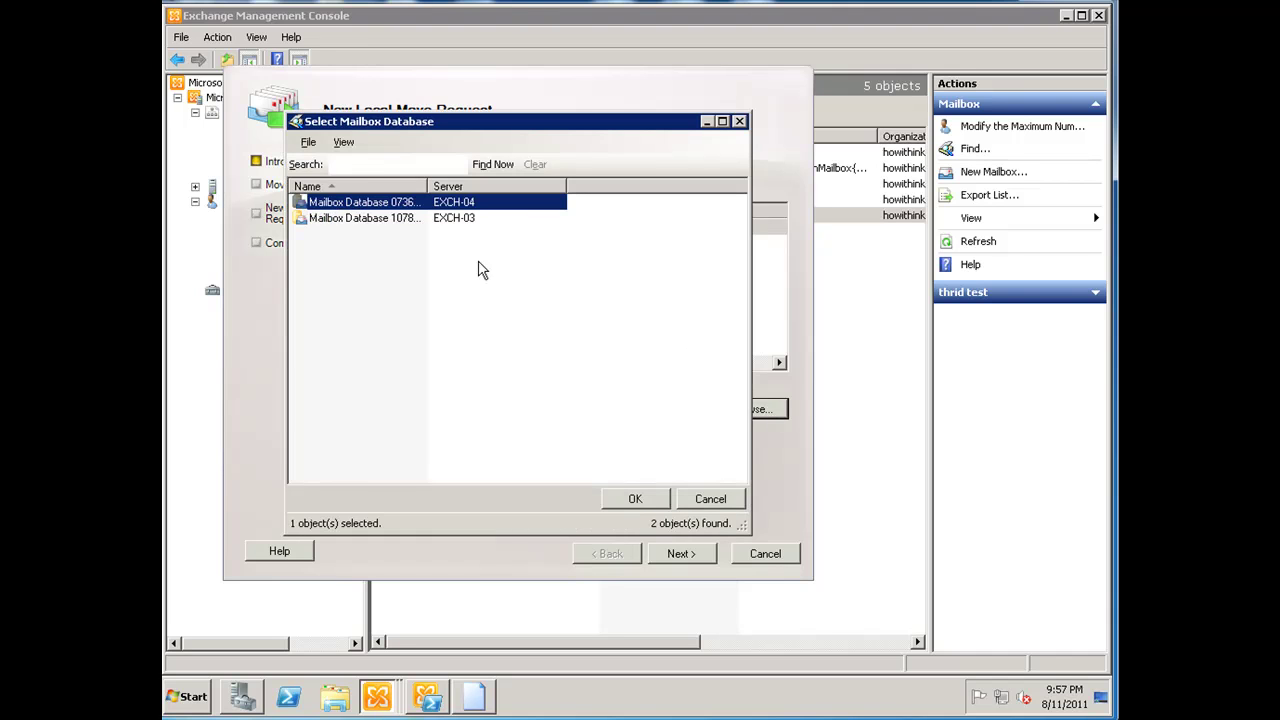
left_click(411, 224)
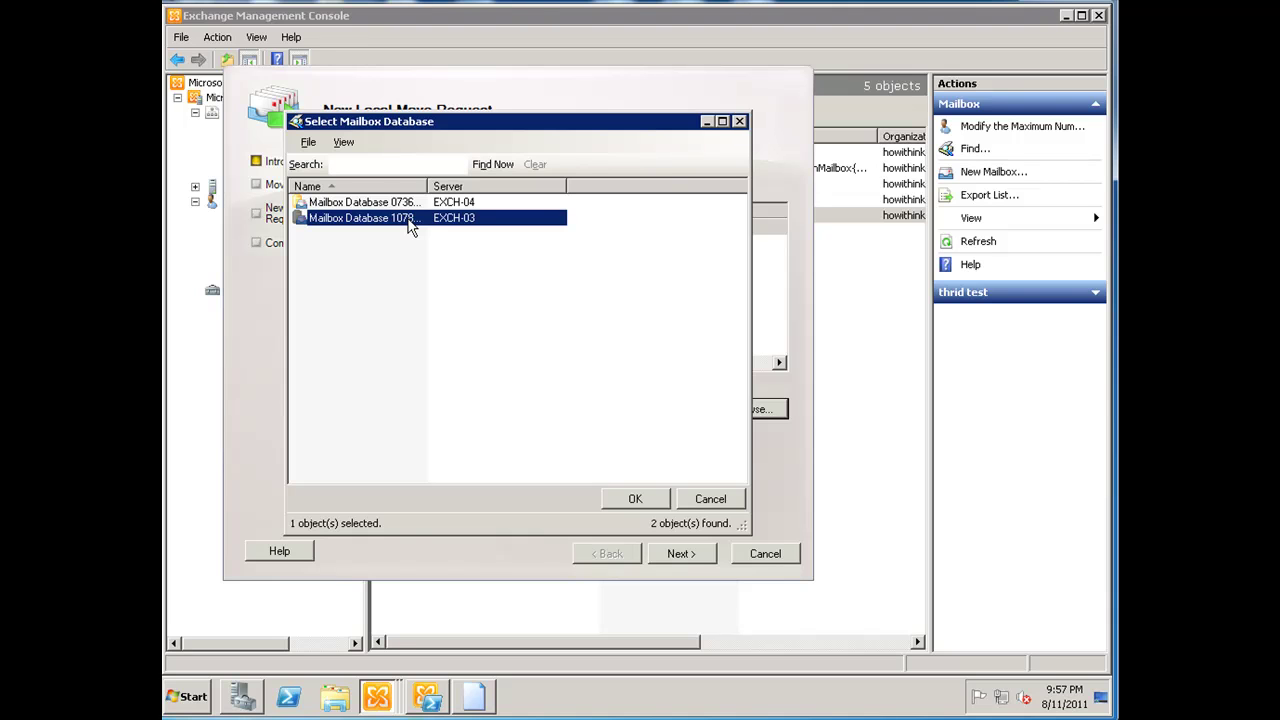
double_click(410, 220)
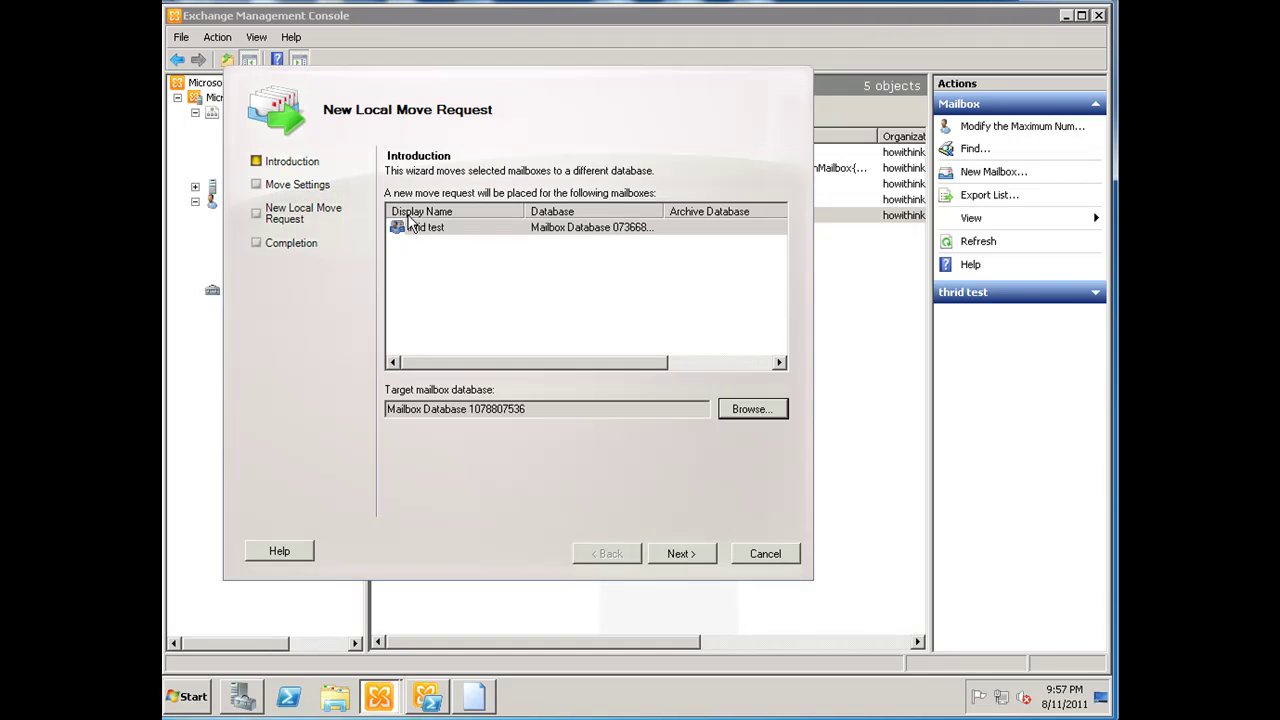
left_click_drag(525, 409, 372, 394)
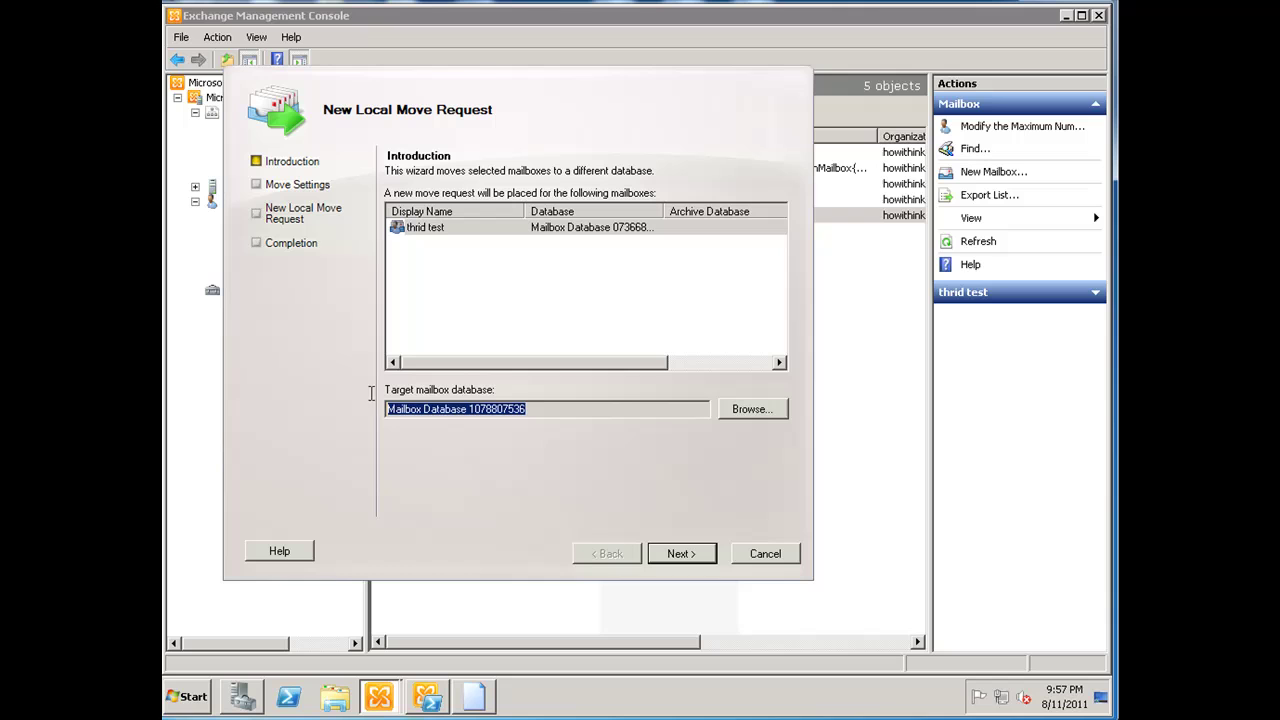
left_click(560, 410)
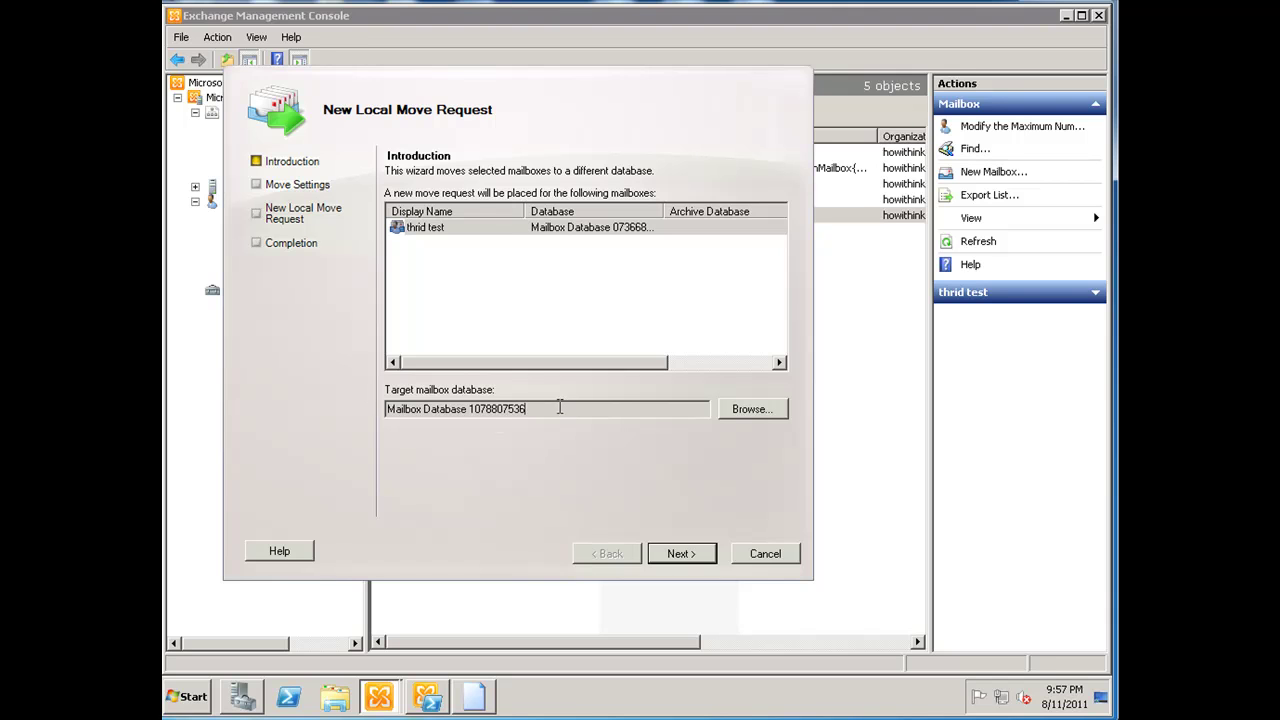
left_click(712, 555)
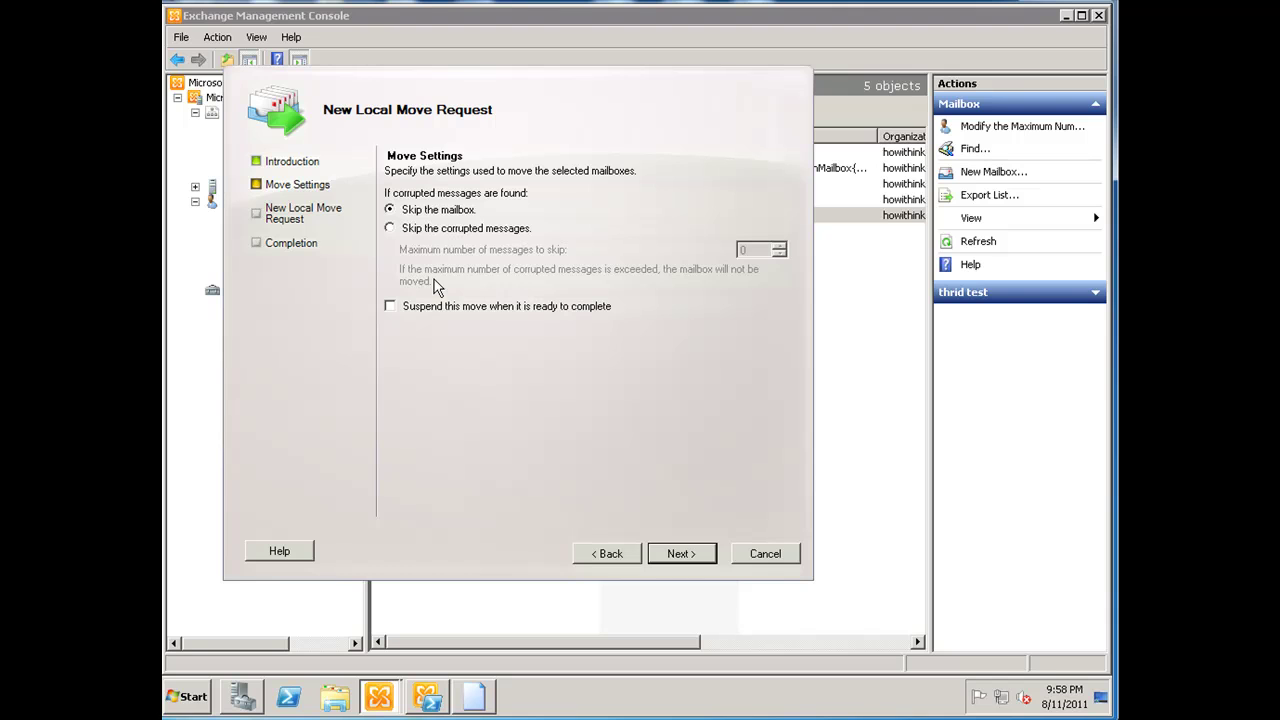
Step: Skip corrupted messages, allowing a maximum of 10 messages to be skipped
left_click(391, 232)
double_click(754, 251)
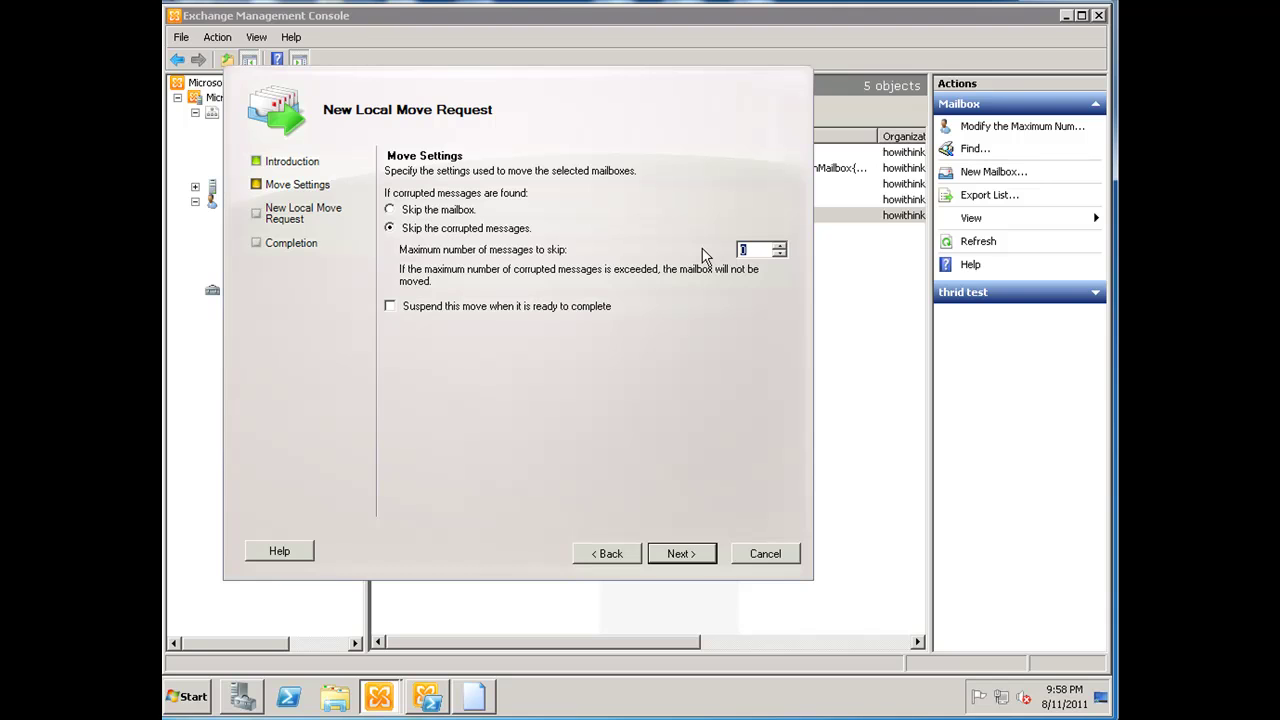
type("10")
Step: Go past the summary and create the thrid test move request with BadItemLimit 10
left_click(707, 560)
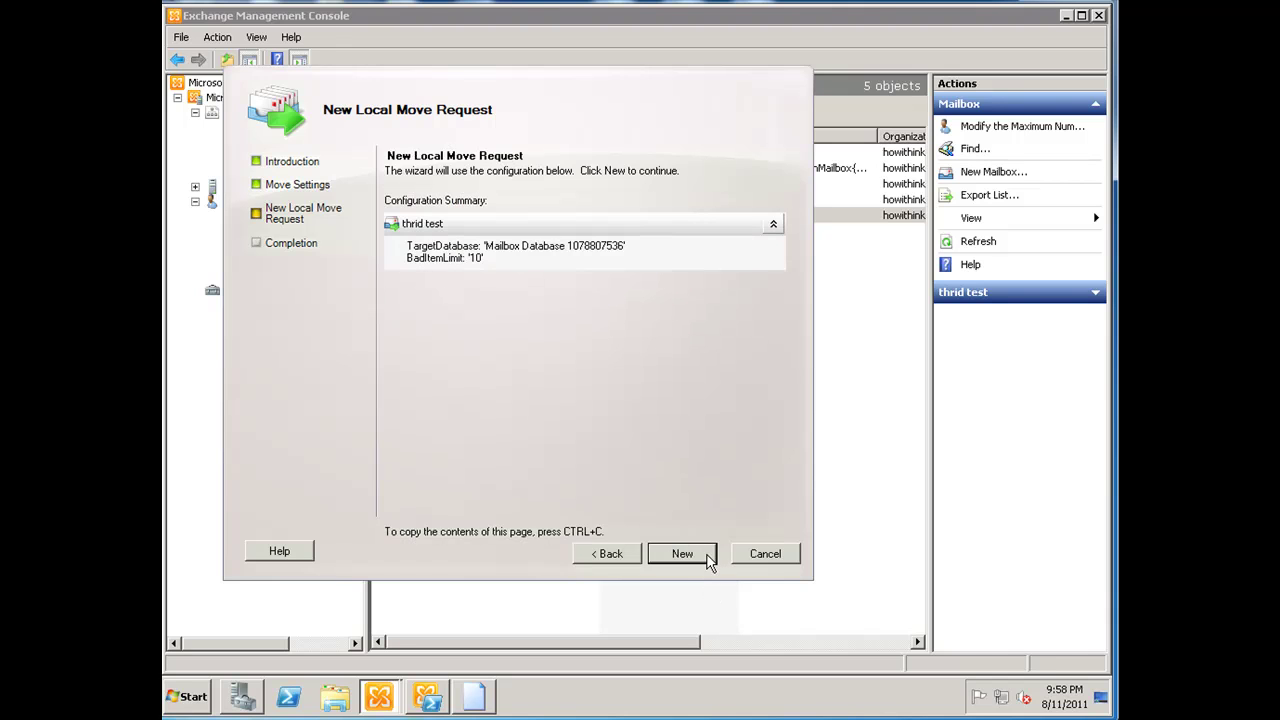
left_click(707, 560)
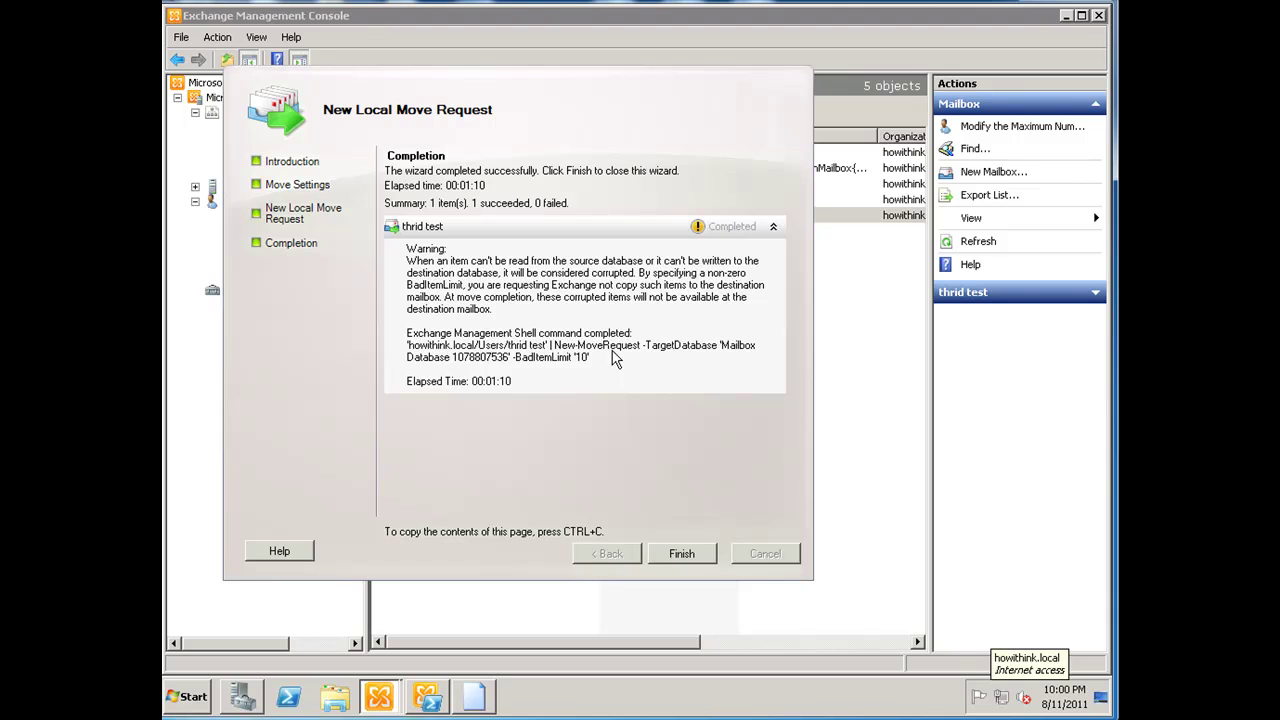
Step: Finish the completed New Local Move Request wizard
left_click(704, 558)
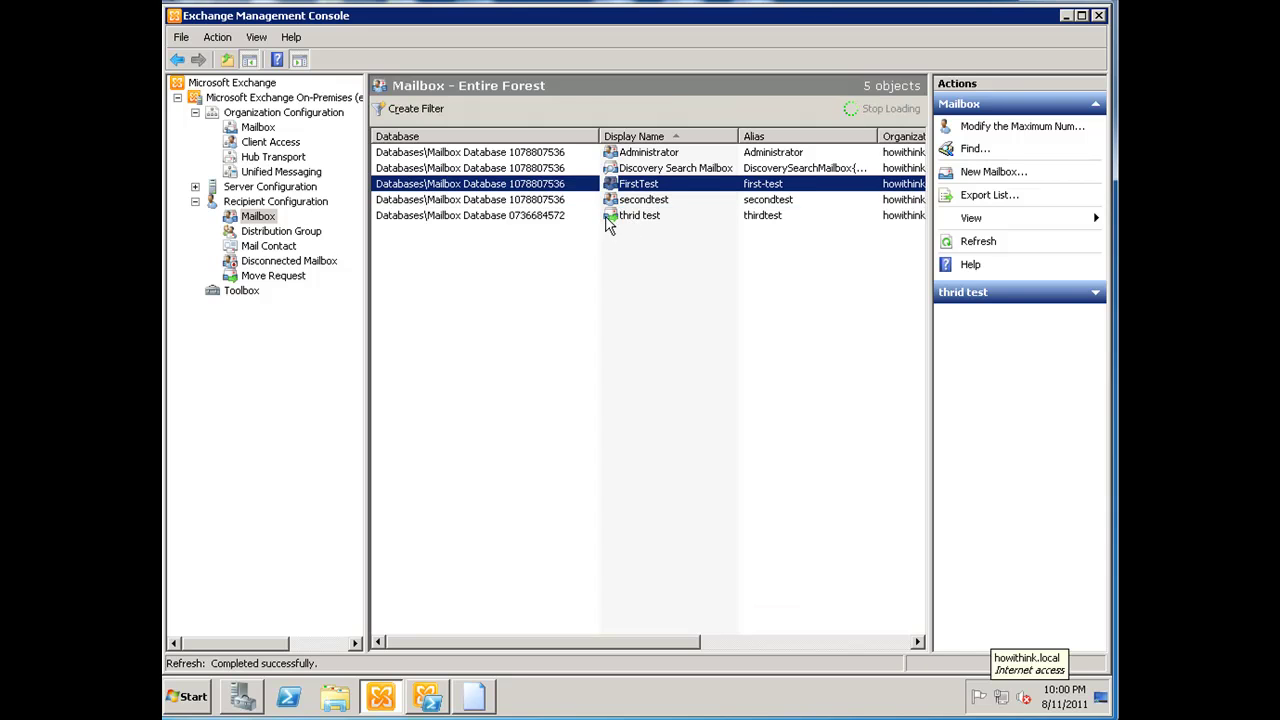
Step: Show the Move Request list and refresh it until thrid test's move reads 100% Completed
left_click(276, 278)
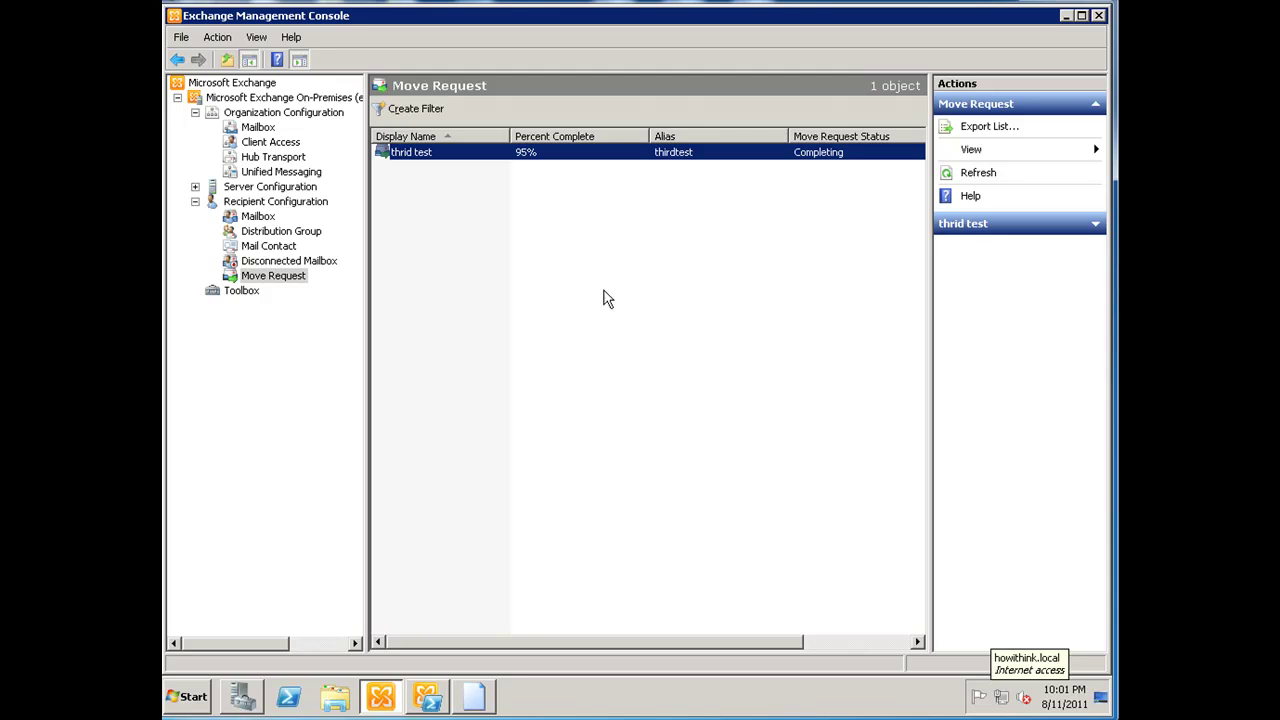
right_click(603, 288)
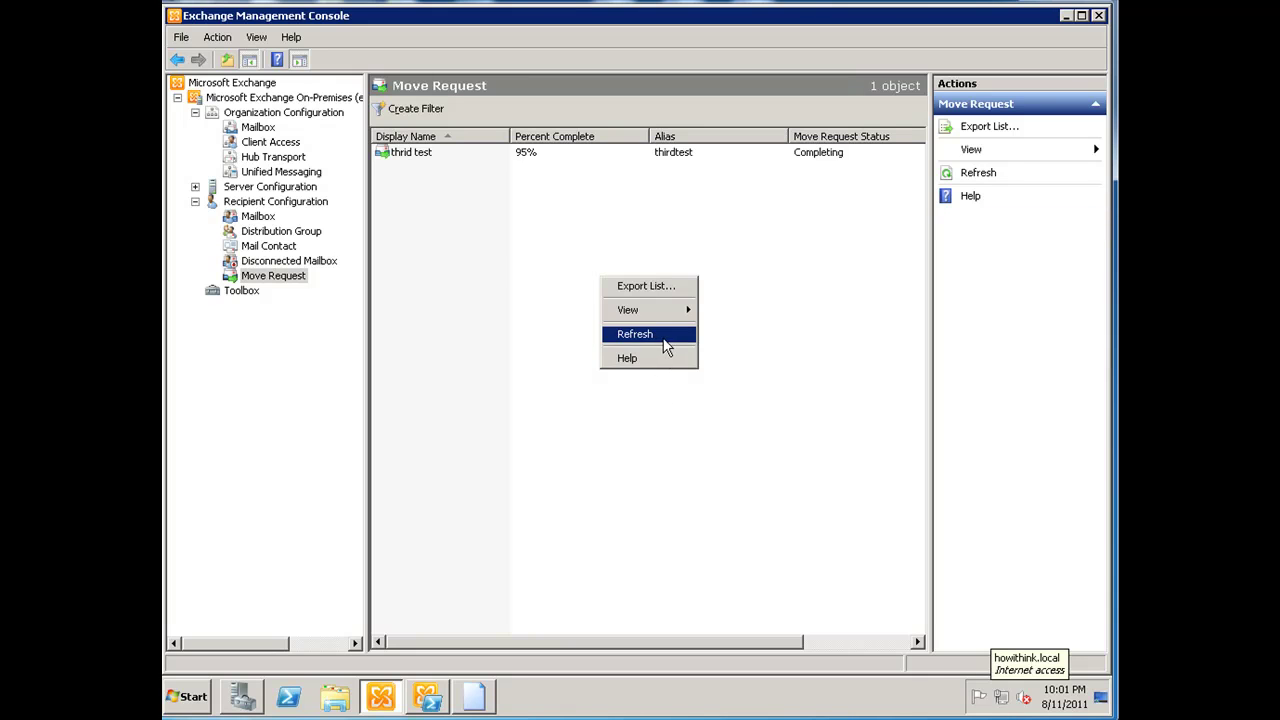
left_click(664, 336)
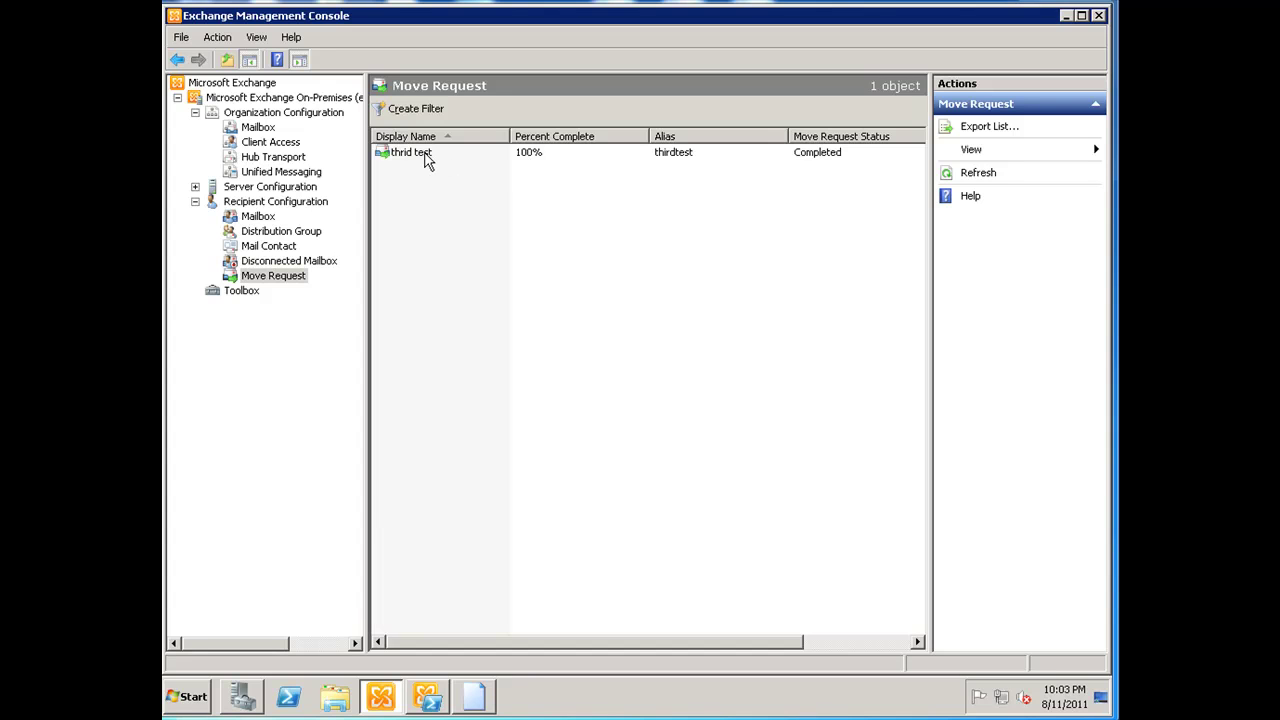
left_click(427, 162)
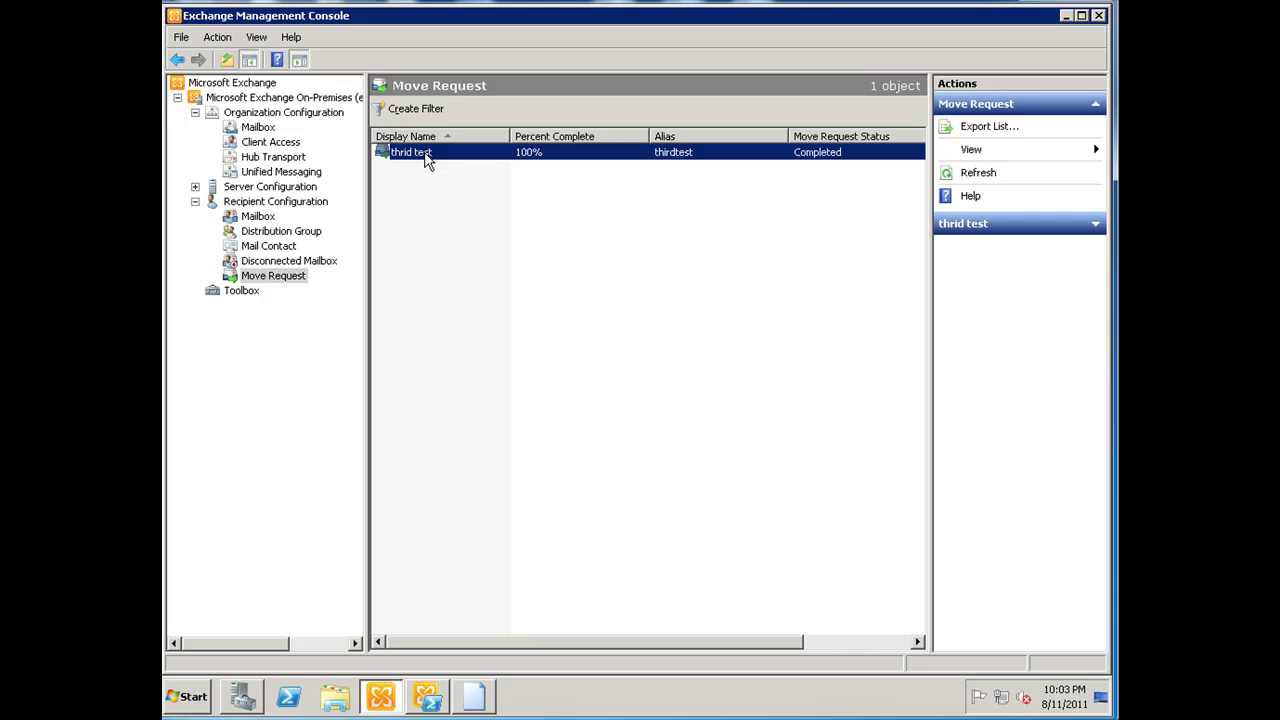
Step: Clear the completed thrid test move request, confirming with Yes
right_click(427, 162)
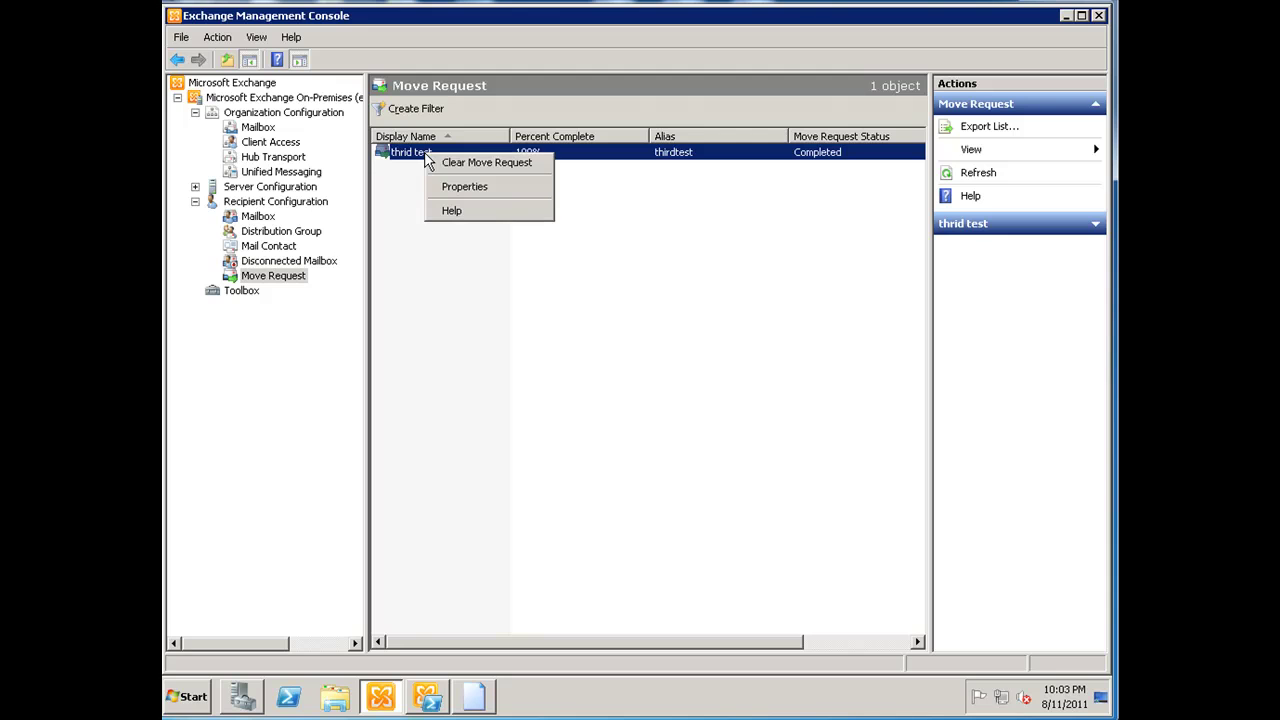
left_click(537, 165)
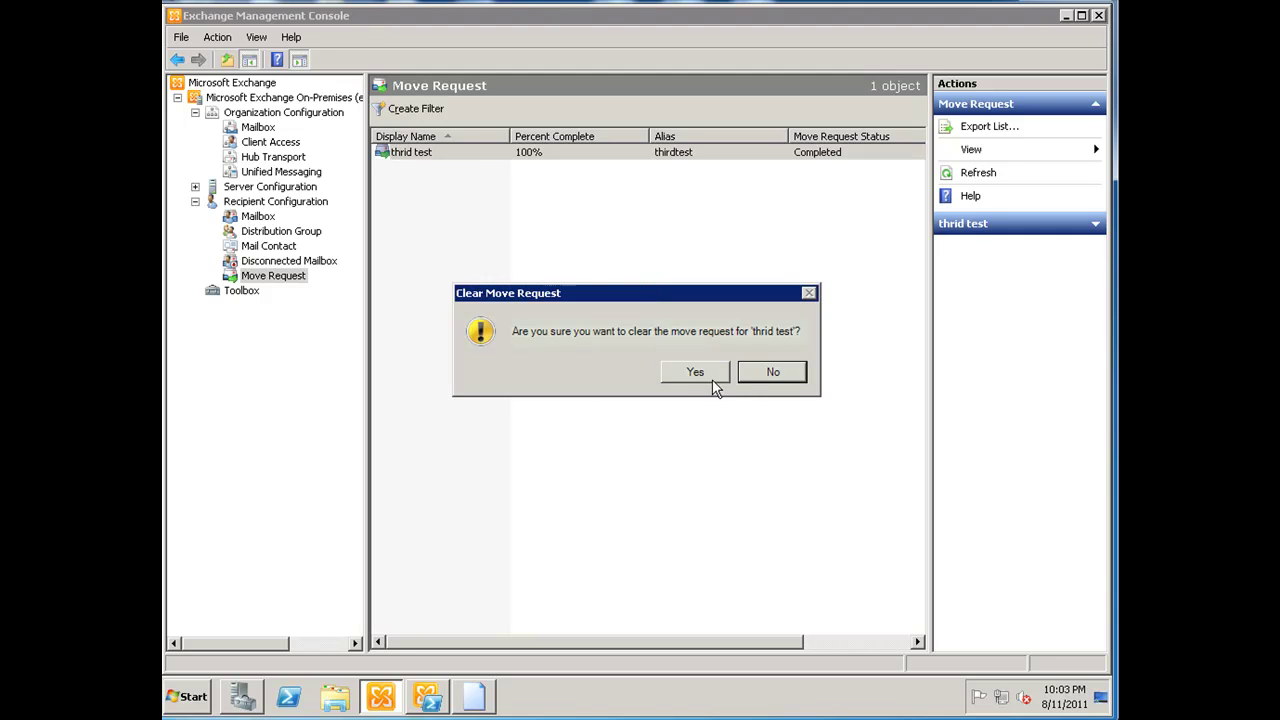
left_click(697, 373)
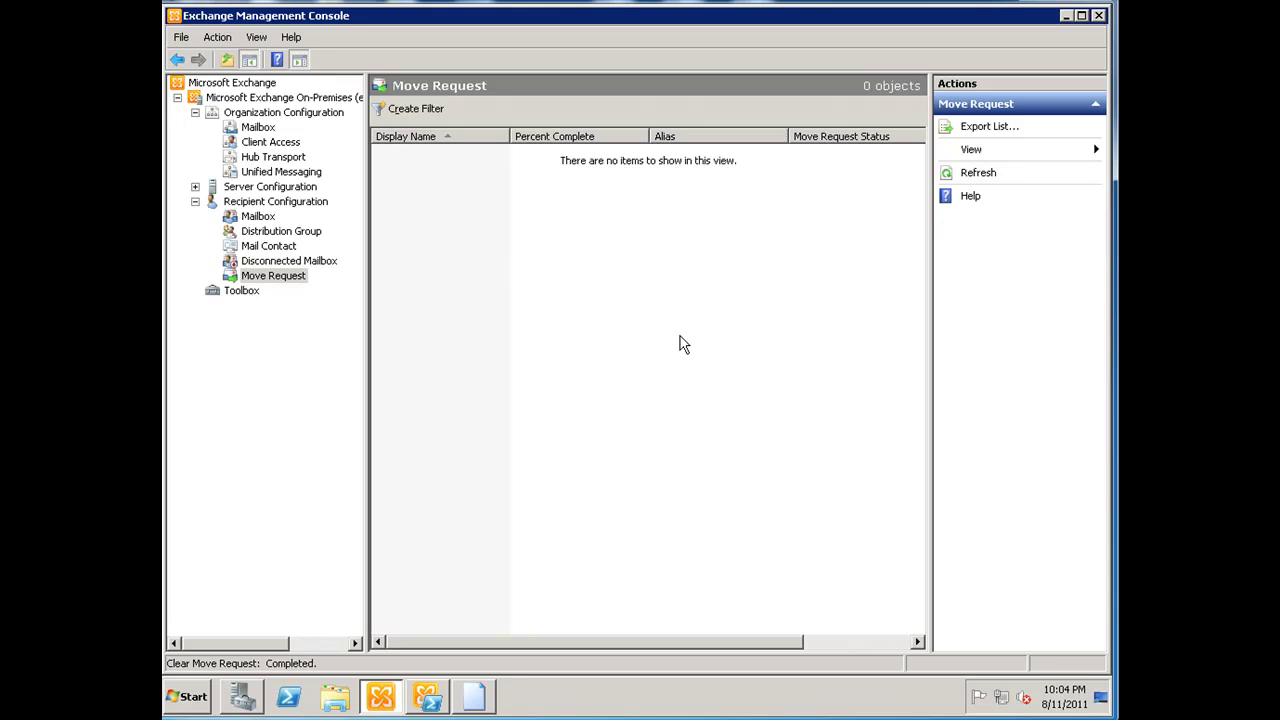
Step: Return to the Mailbox list, deselect FirstTest, and refresh the list
left_click(268, 218)
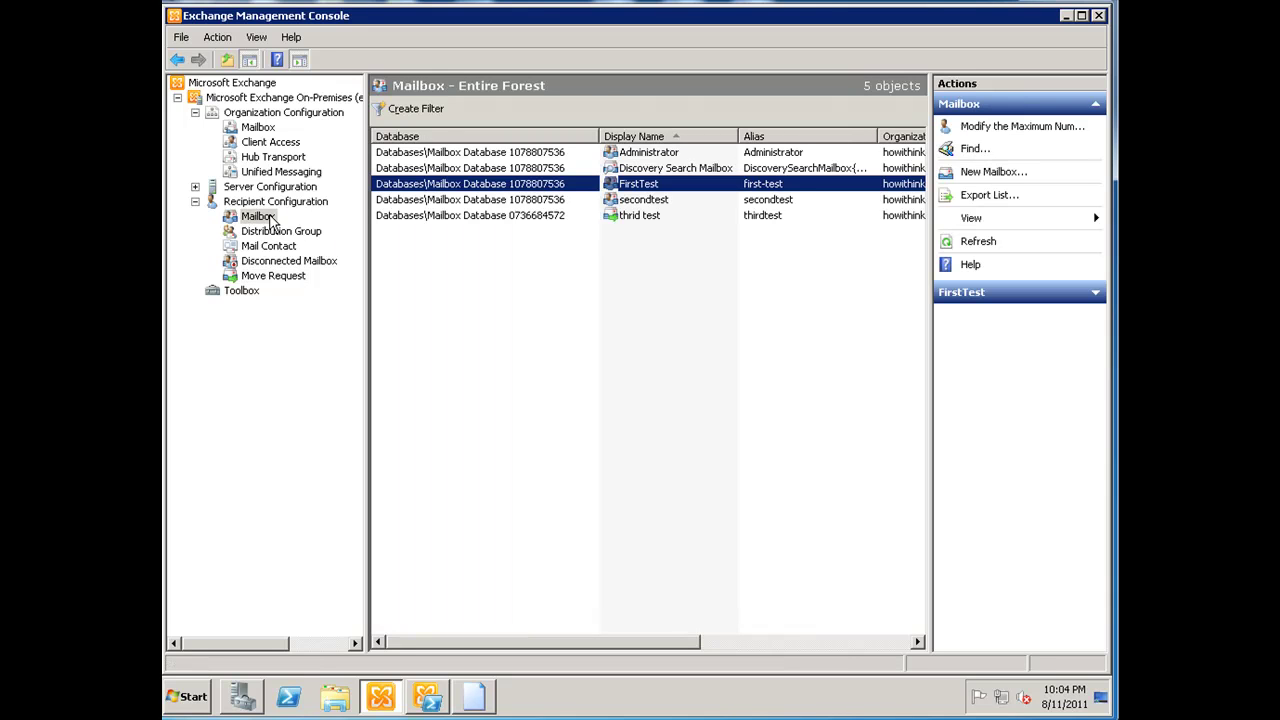
left_click(475, 270)
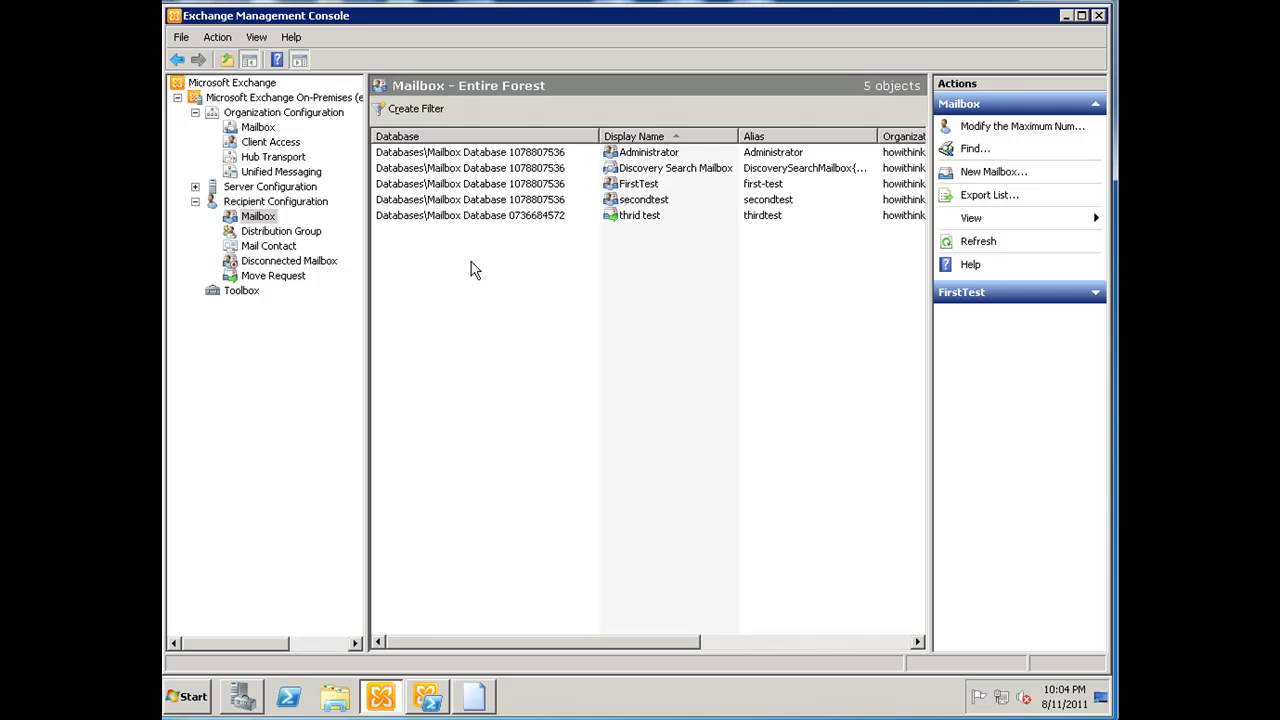
right_click(475, 270)
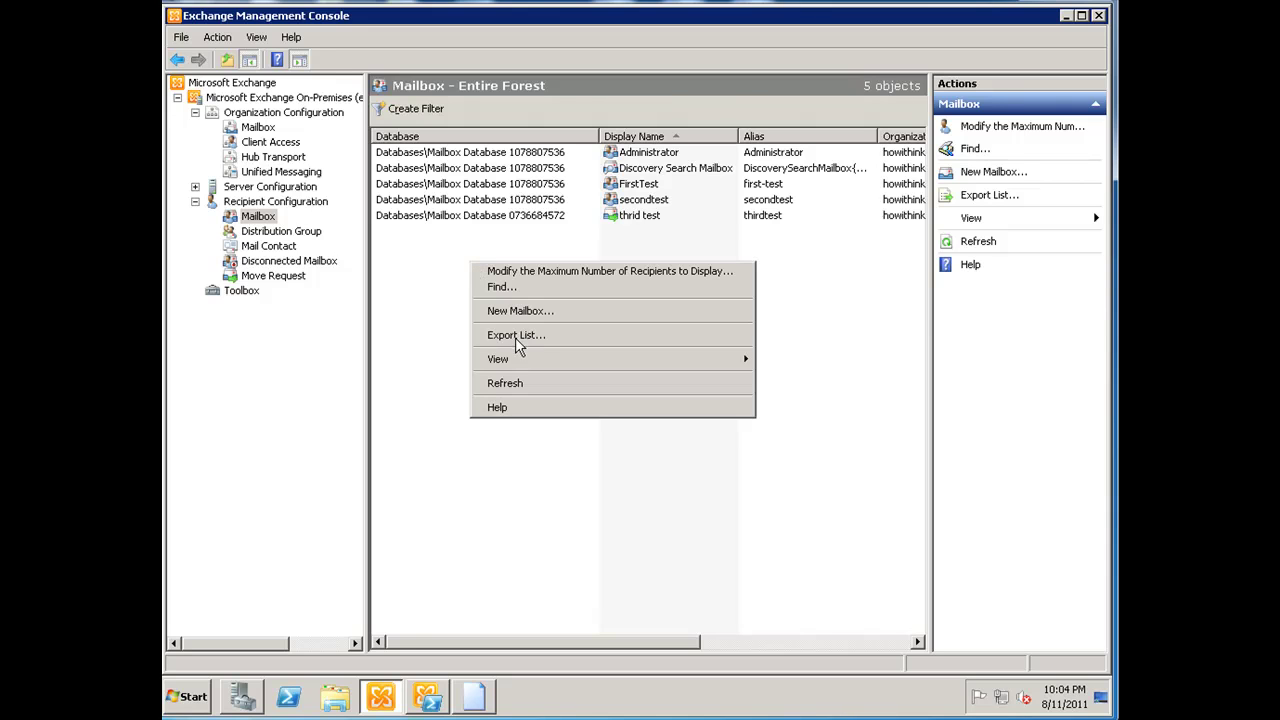
left_click(505, 384)
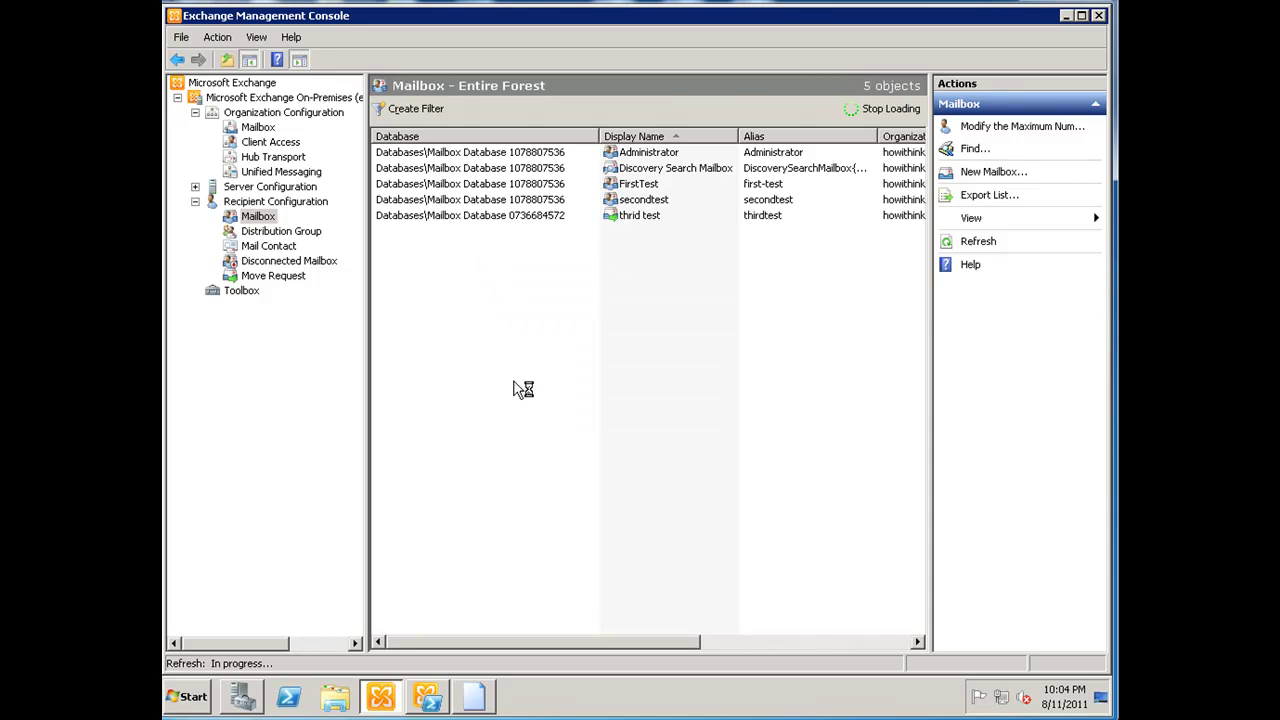